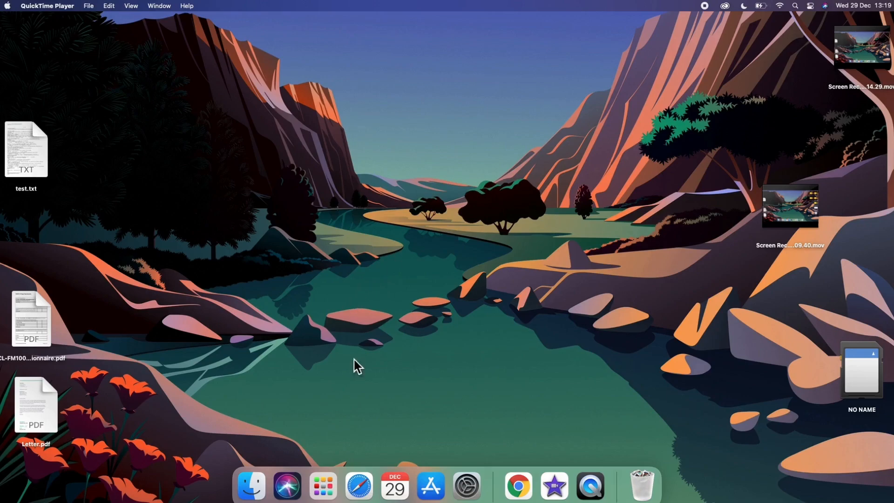
Switch from Finder to the browser window showing the Gmail inbox
{"action": "left_click", "coordinate": [364, 492]}
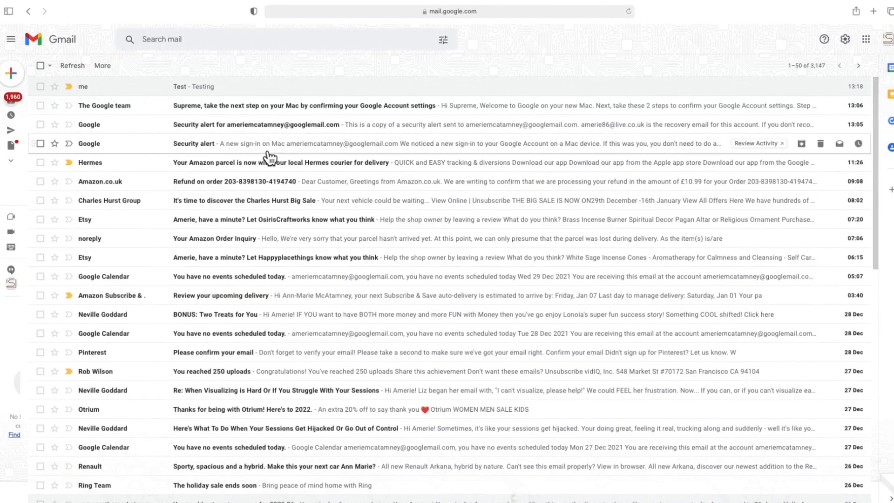
{"action": "mouse_move", "coordinate": [24, 171]}
{"action": "scroll", "coordinate": [23, 171], "scroll_direction": "down", "scroll_amount": 5}
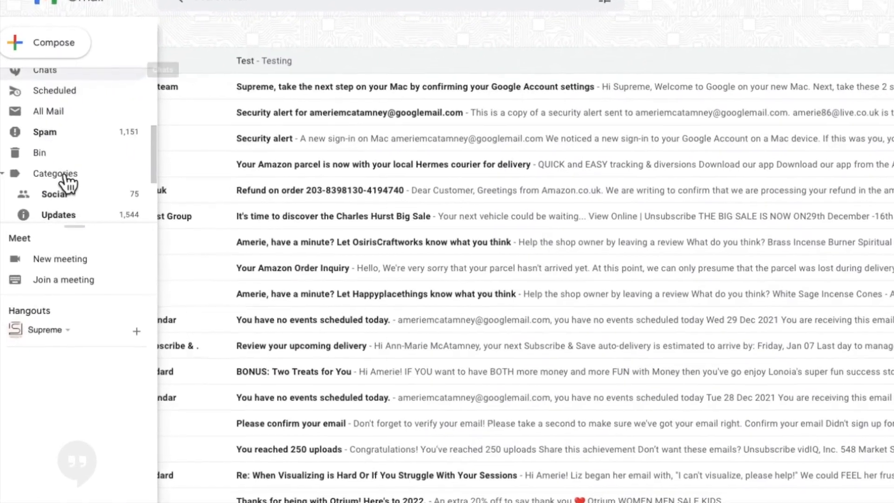
{"action": "scroll", "coordinate": [86, 201], "scroll_direction": "down", "scroll_amount": 2}
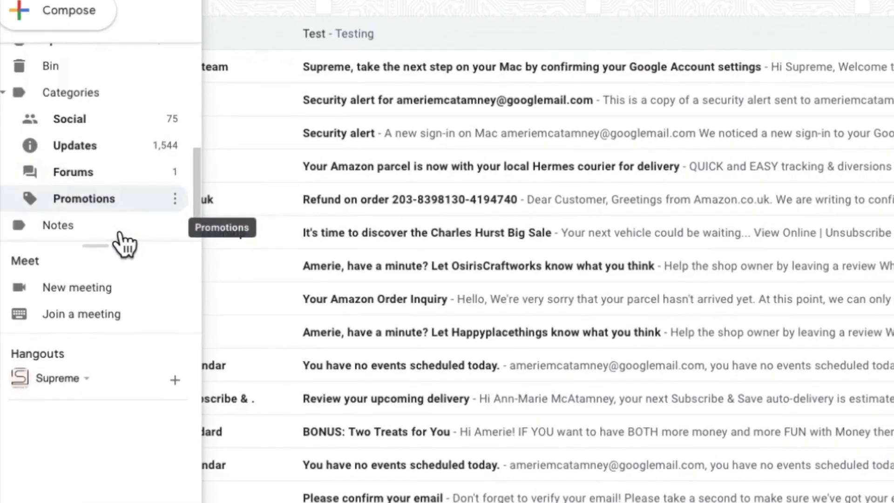
Show the Promotions category from the left sidebar
{"action": "left_click", "coordinate": [112, 210]}
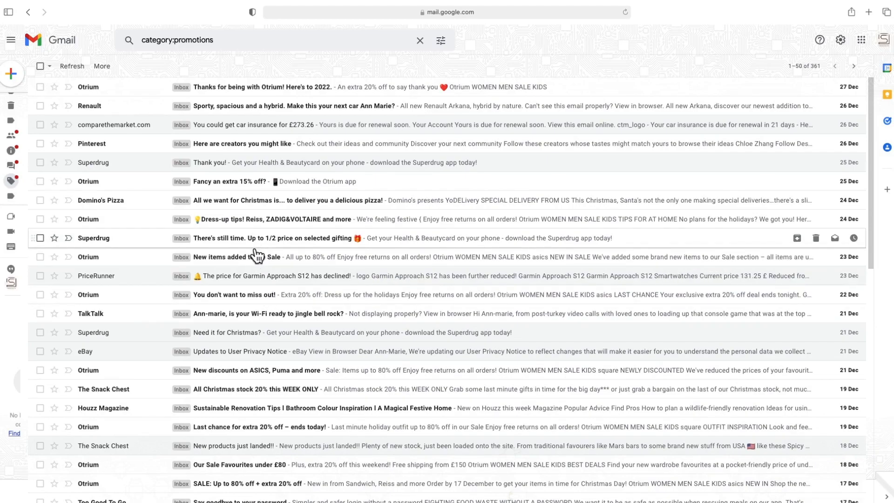
{"action": "left_click", "coordinate": [249, 203]}
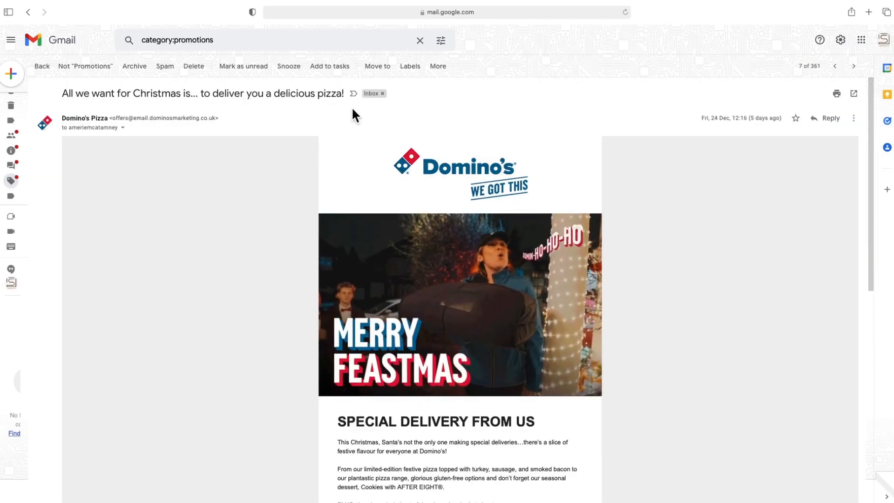
{"action": "left_click", "coordinate": [42, 65]}
{"action": "left_click", "coordinate": [221, 238]}
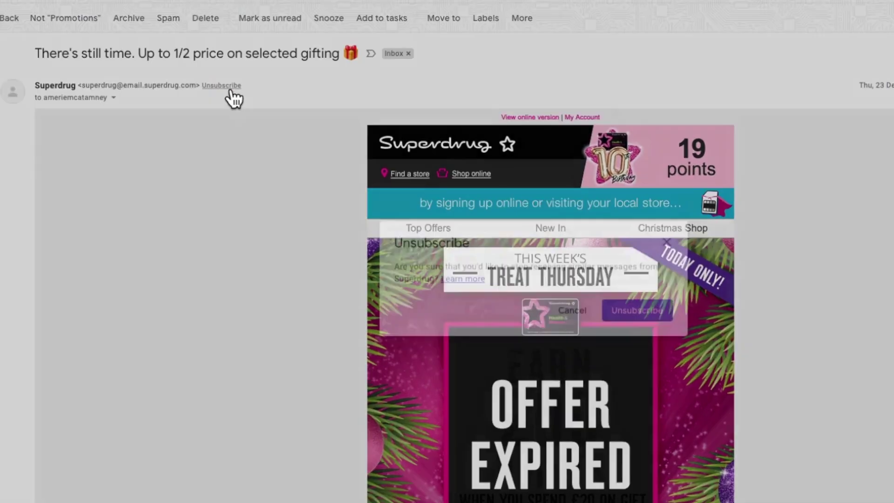
{"action": "left_click", "coordinate": [215, 98]}
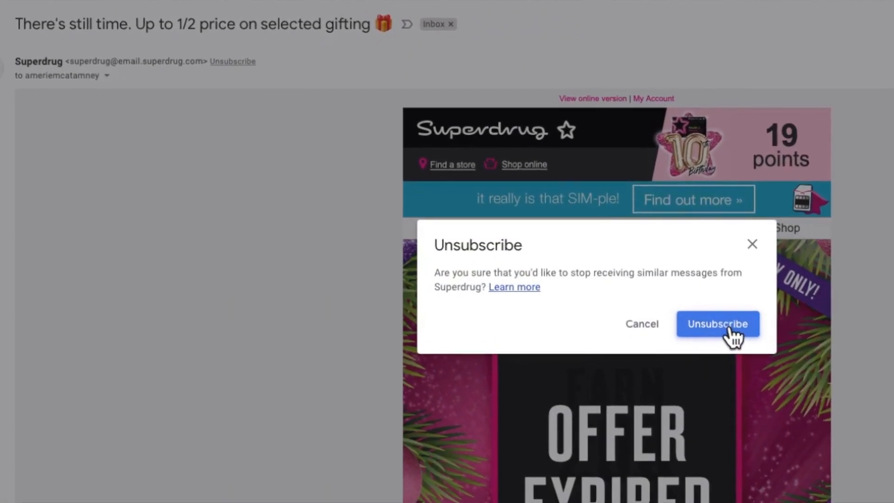
Confirm the Superdrug unsubscribe, then open the Houzz Magazine renovation tips email and unsubscribe
{"action": "left_click", "coordinate": [704, 322]}
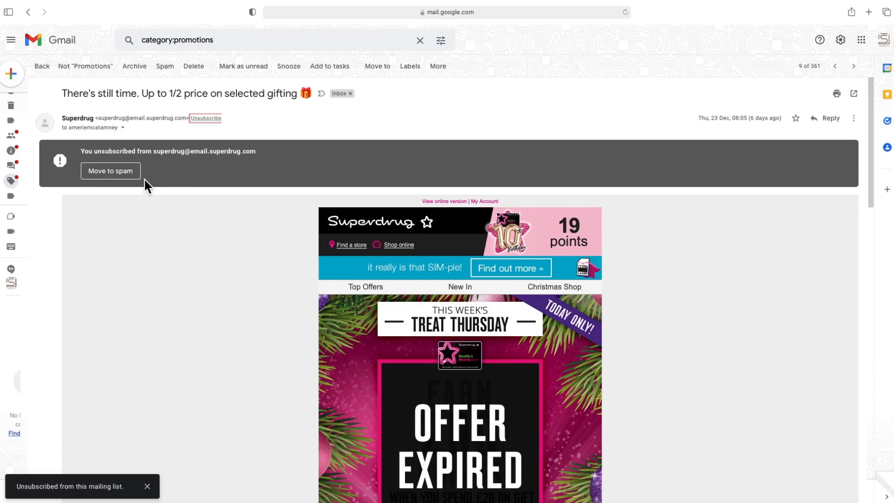
{"action": "left_click", "coordinate": [42, 67]}
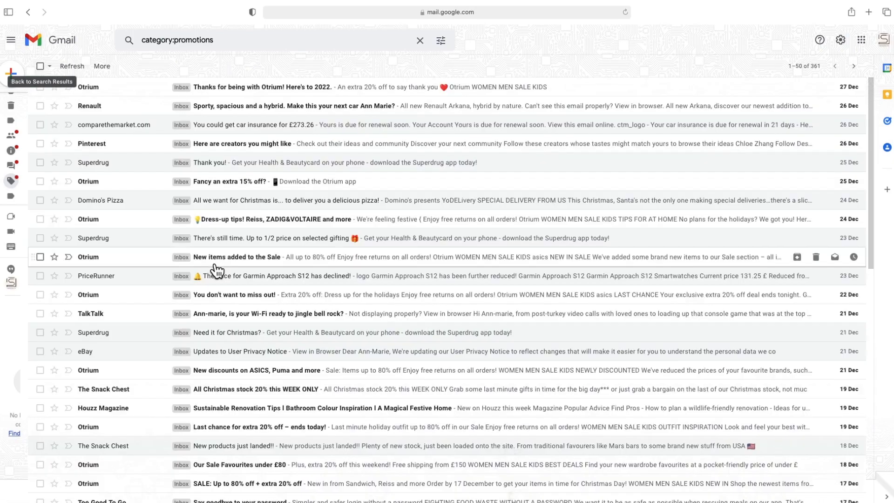
{"action": "scroll", "coordinate": [350, 405], "scroll_direction": "down", "scroll_amount": 1}
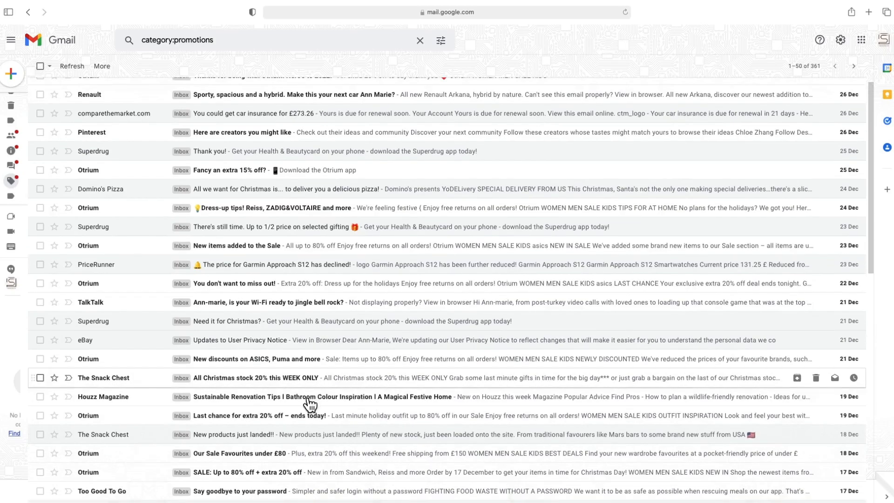
{"action": "scroll", "coordinate": [314, 405], "scroll_direction": "down", "scroll_amount": 1}
{"action": "left_click", "coordinate": [283, 382]}
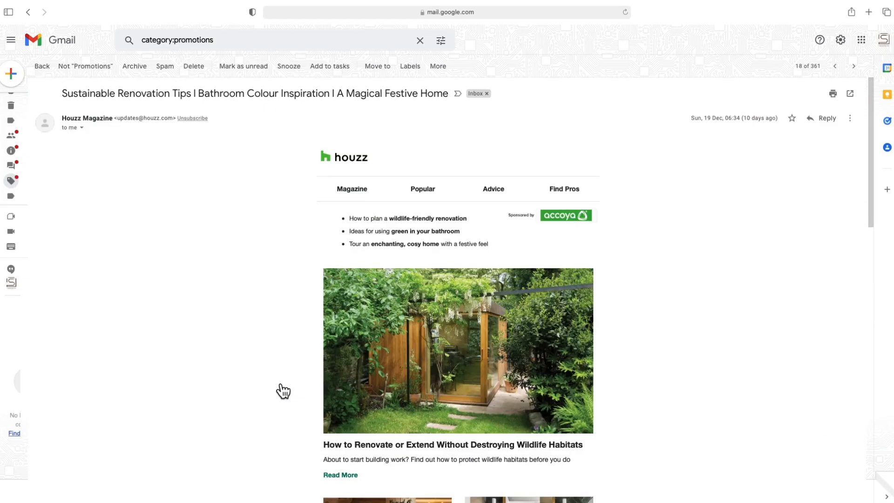
{"action": "left_click", "coordinate": [193, 118]}
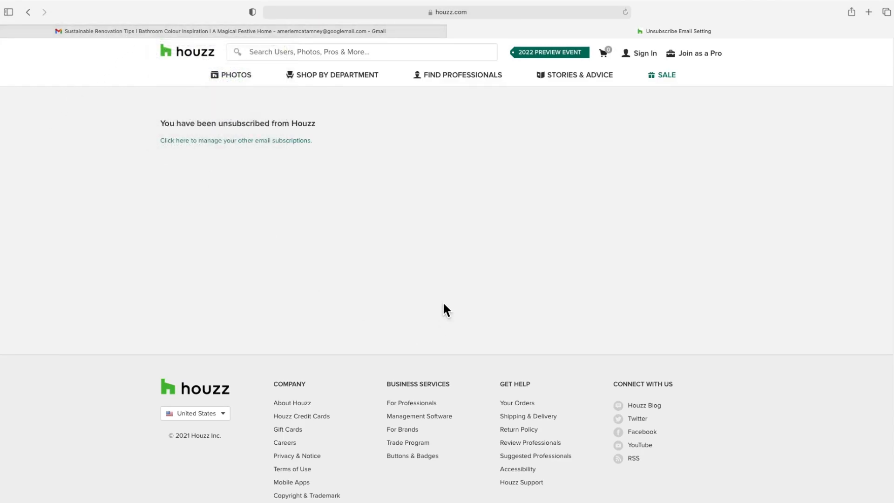
Return from the Houzz confirmation page to Gmail's Promotions email list
{"action": "left_click", "coordinate": [128, 33]}
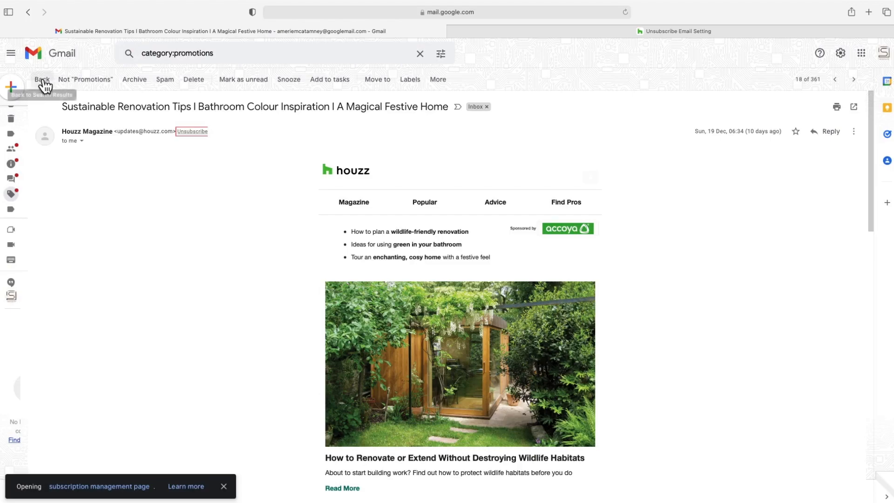
{"action": "key", "text": "u"}
{"action": "scroll", "coordinate": [364, 461], "scroll_direction": "down", "scroll_amount": 1}
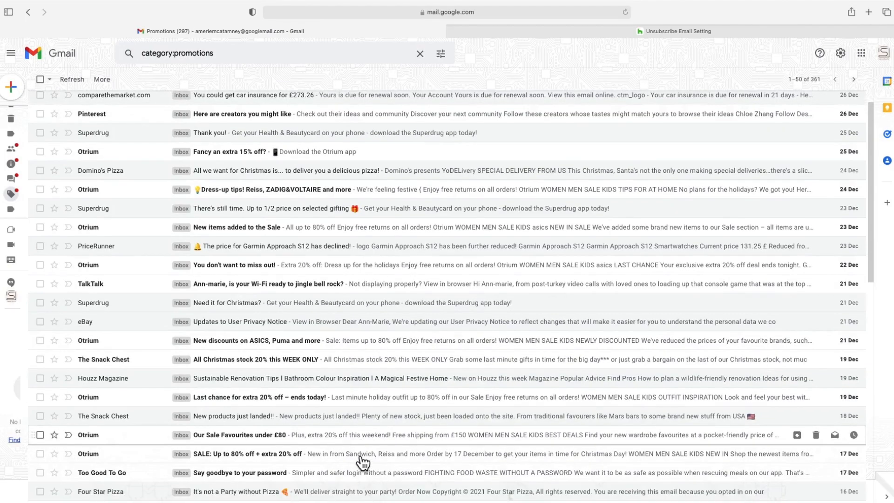